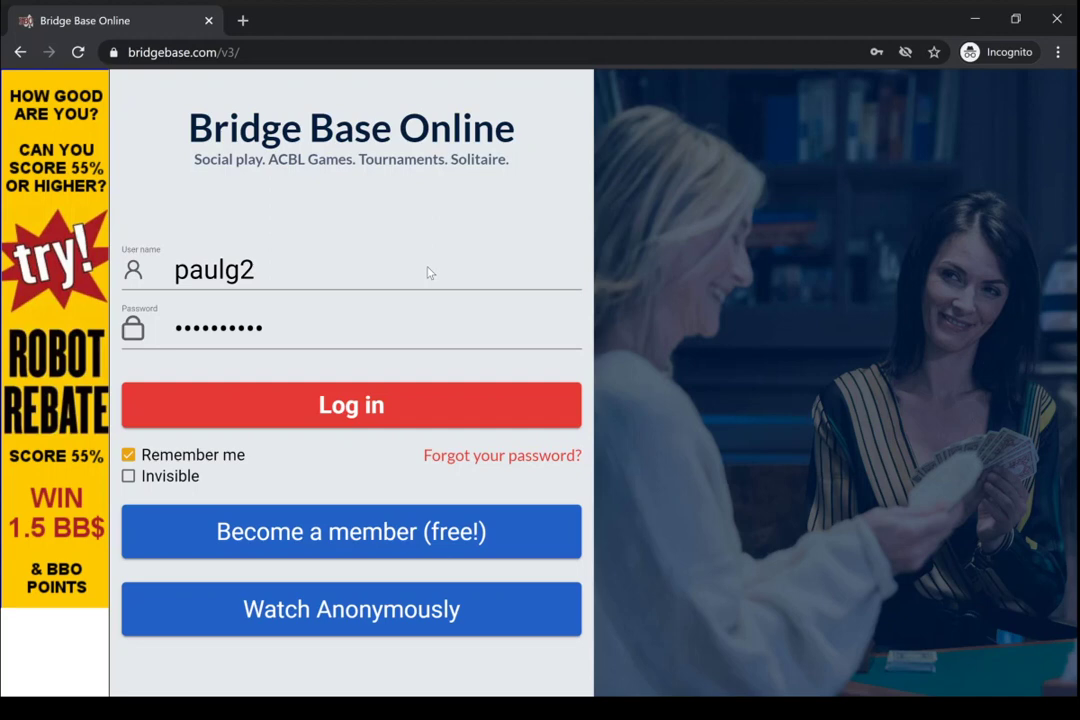
# Step: Log in and search the People list for the friend's user name
pyautogui.click(398, 404)
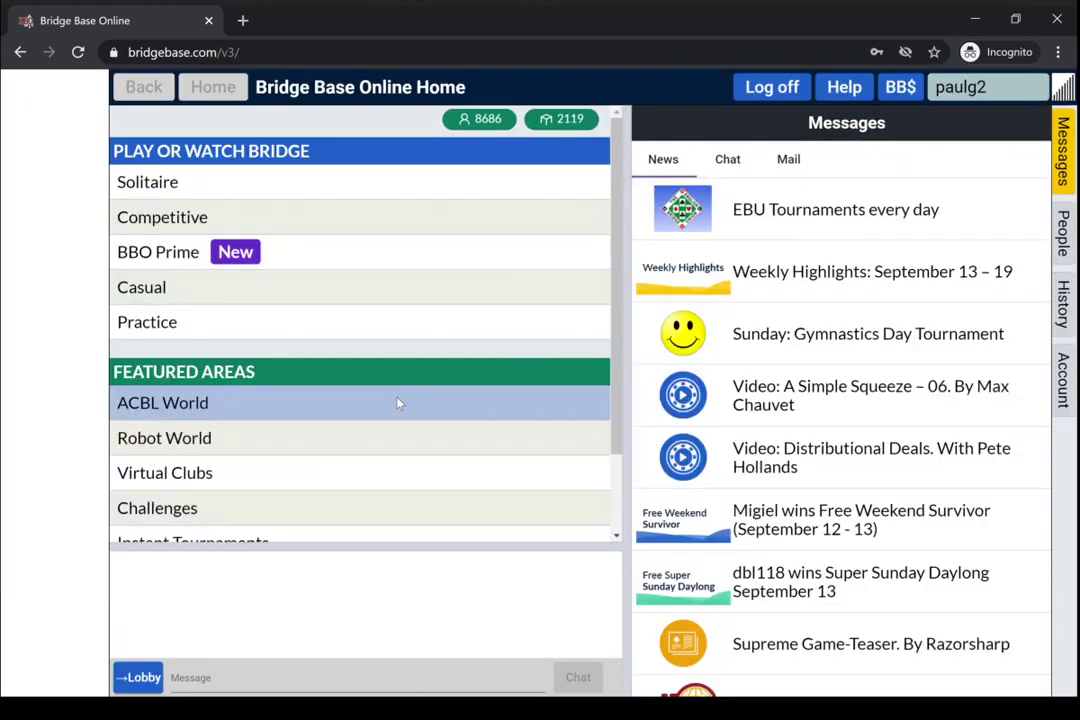
pyautogui.click(1064, 234)
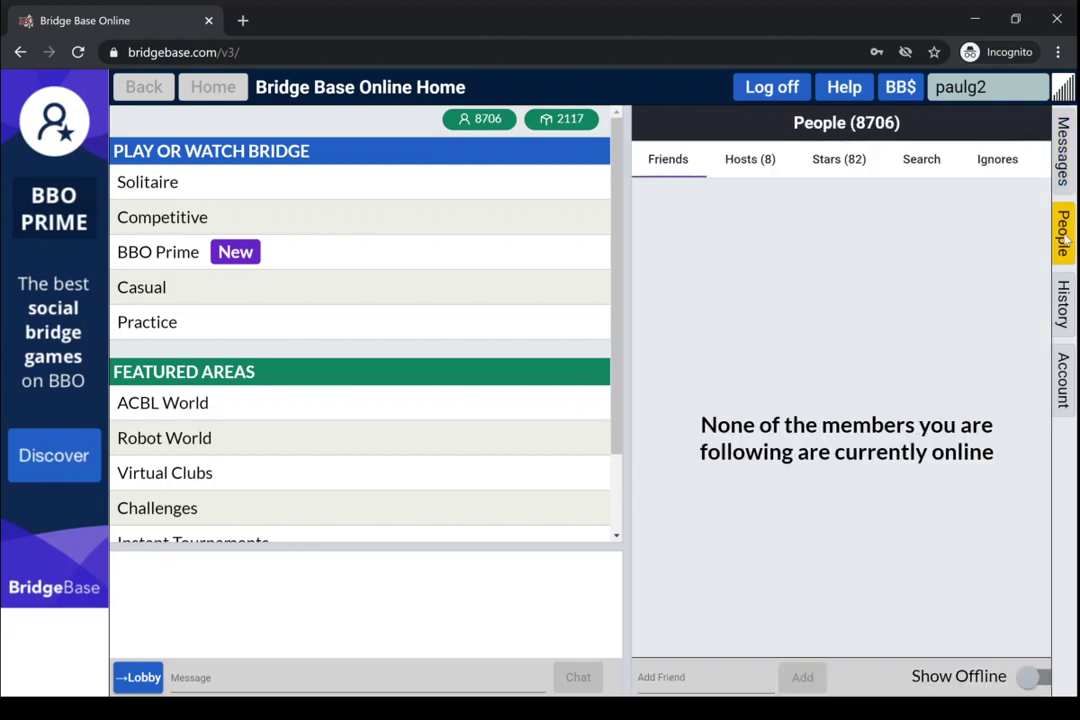
pyautogui.click(922, 165)
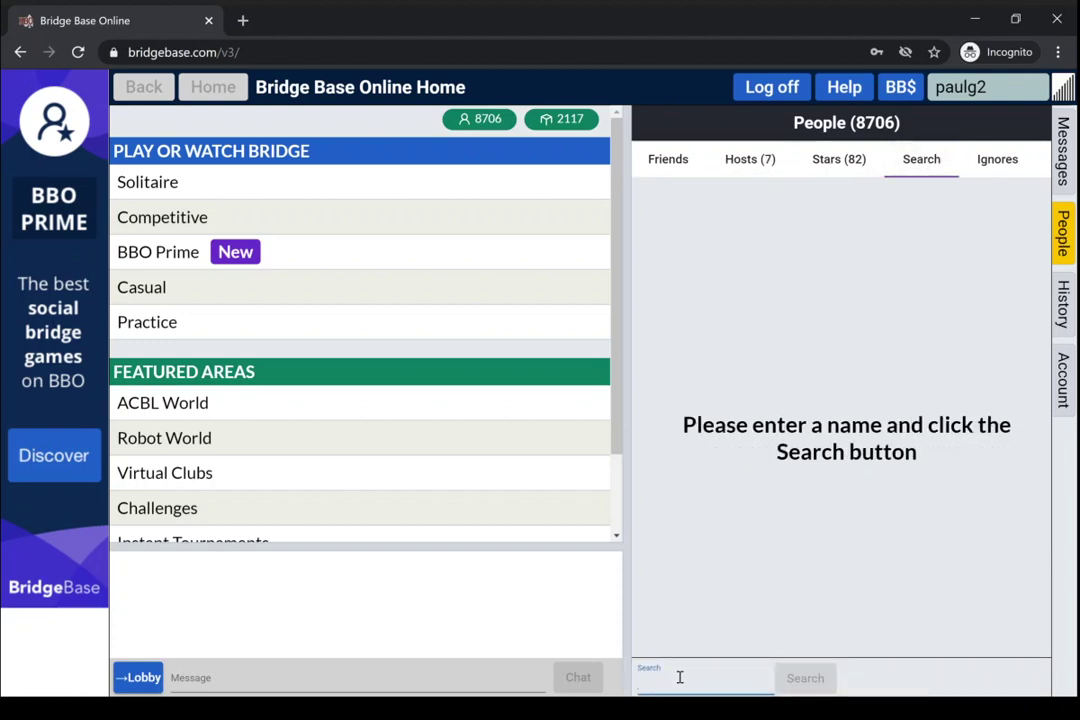
pyautogui.write('paul')
pyautogui.write('g2')
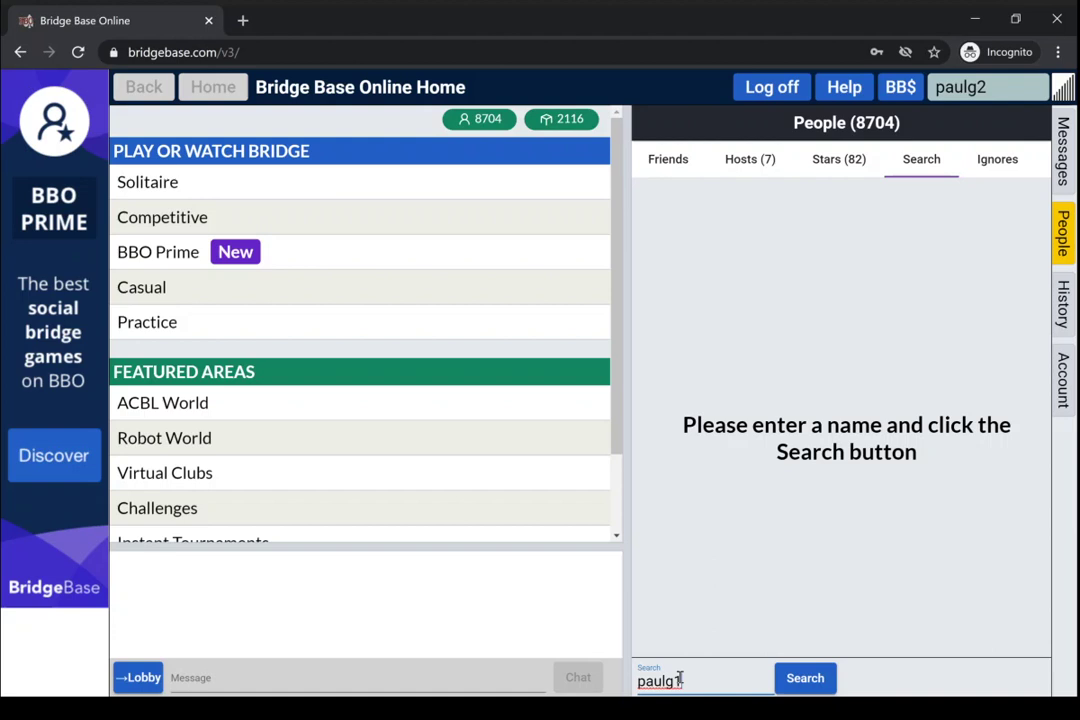
pyautogui.press('Return')
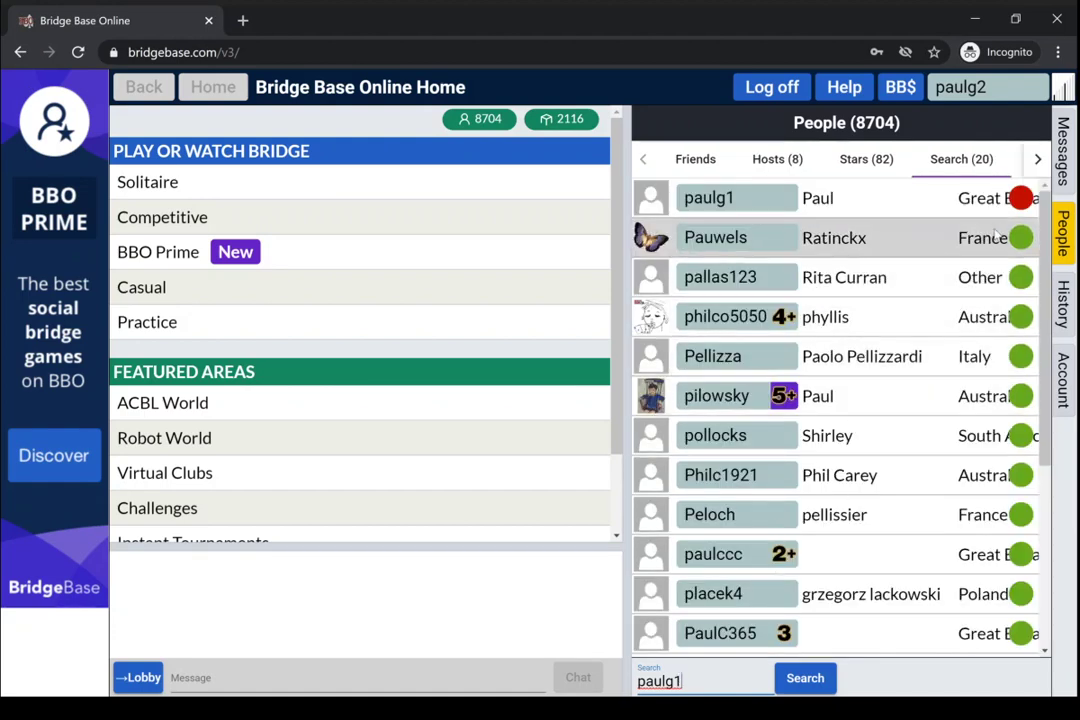
# Step: Change the friend's relationship from Neutral to Follow on their profile card, then close it
pyautogui.click(706, 199)
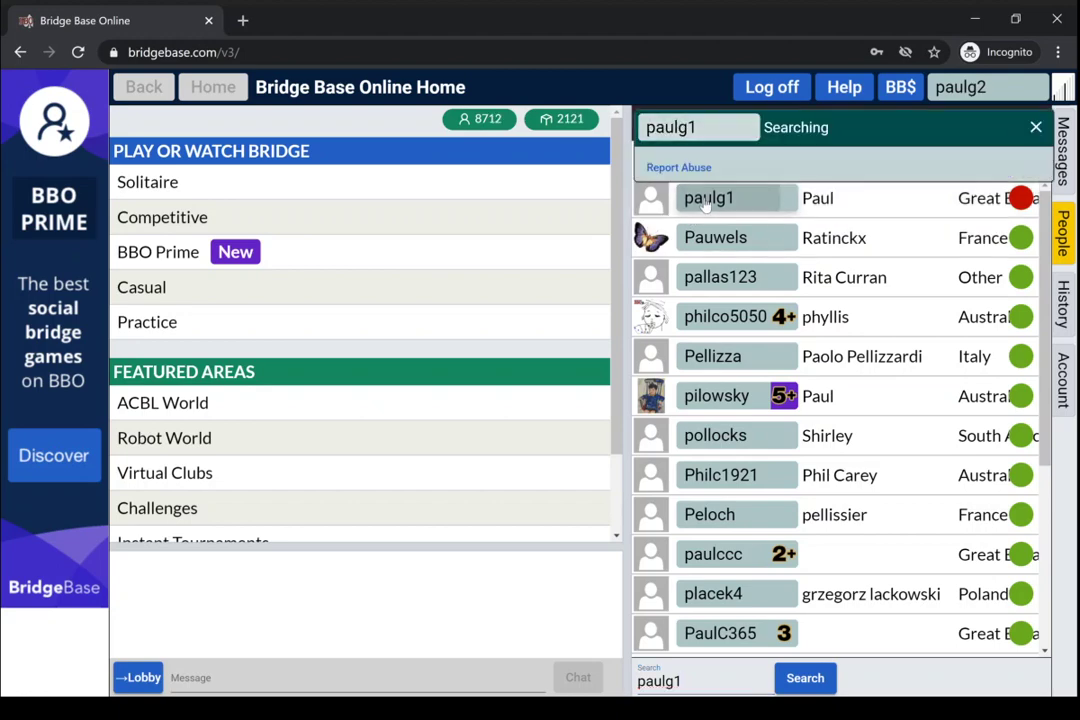
pyautogui.click(712, 351)
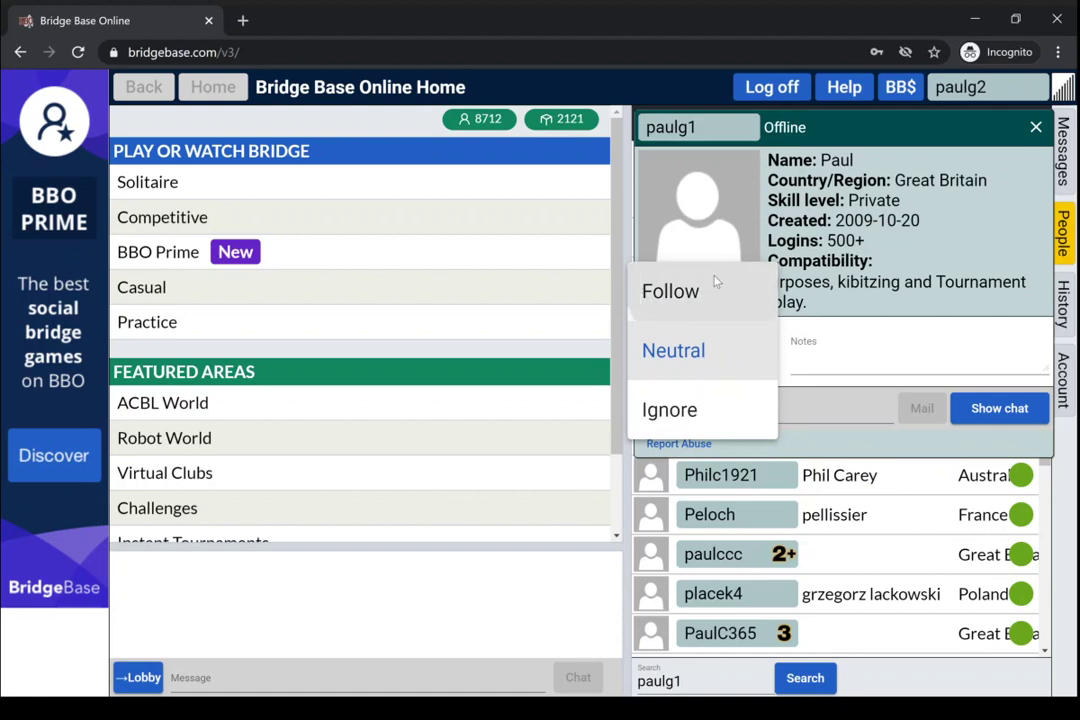
pyautogui.click(714, 285)
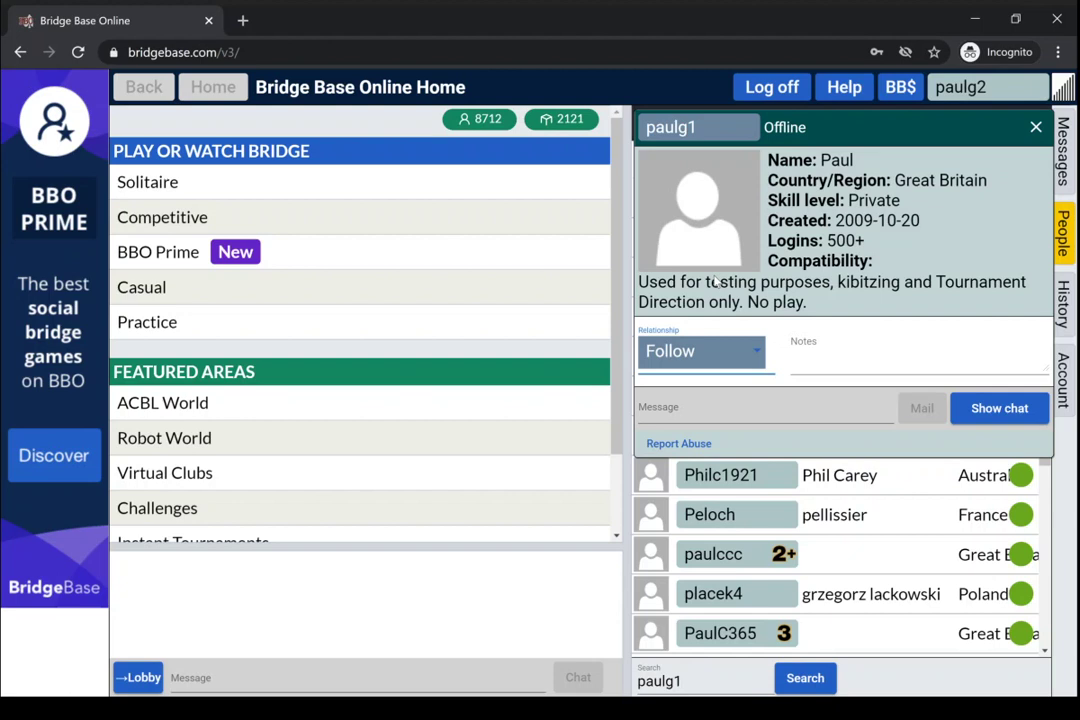
pyautogui.click(1036, 127)
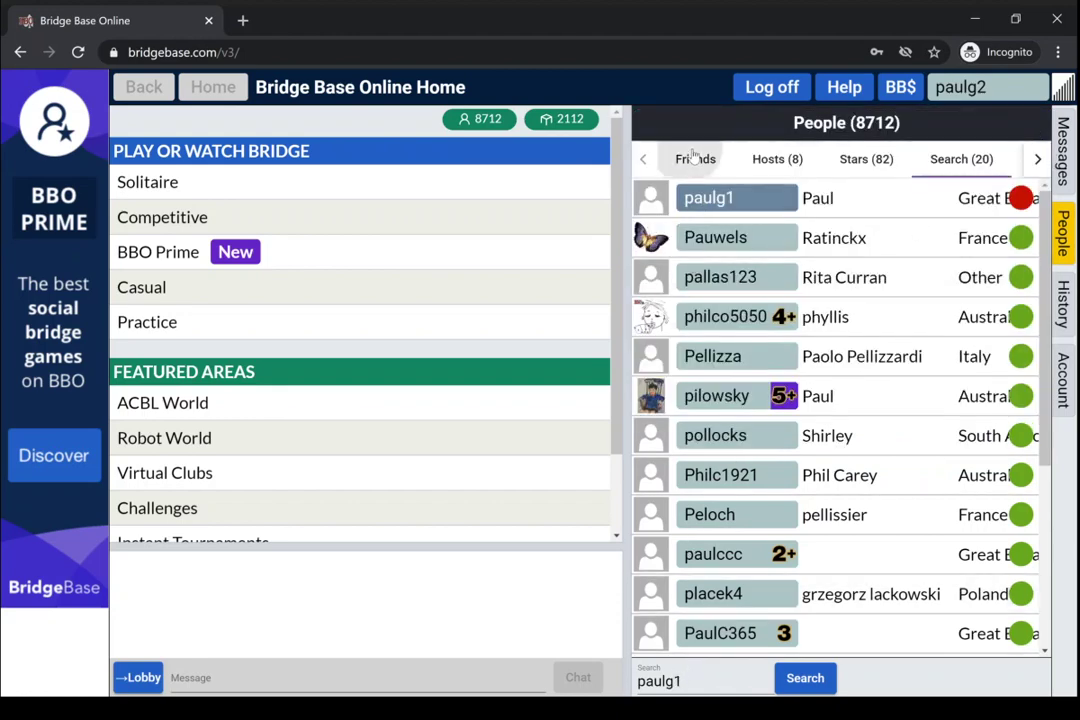
# Step: Show online followed friends under Friends and enter the Casual play area
pyautogui.click(695, 158)
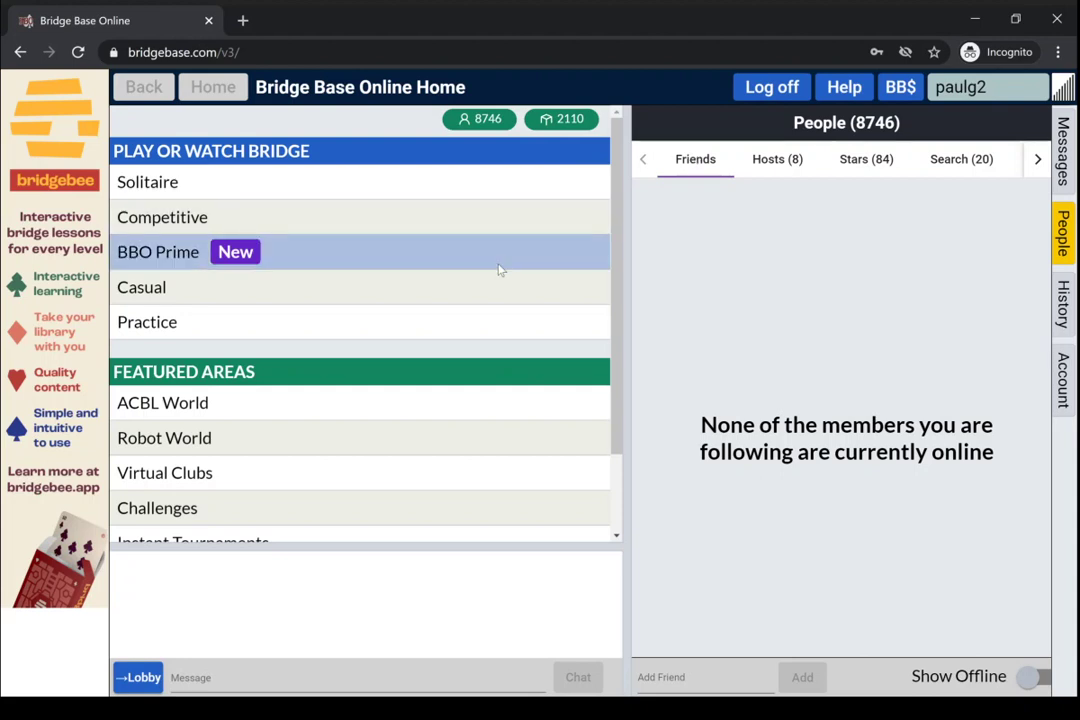
pyautogui.click(447, 291)
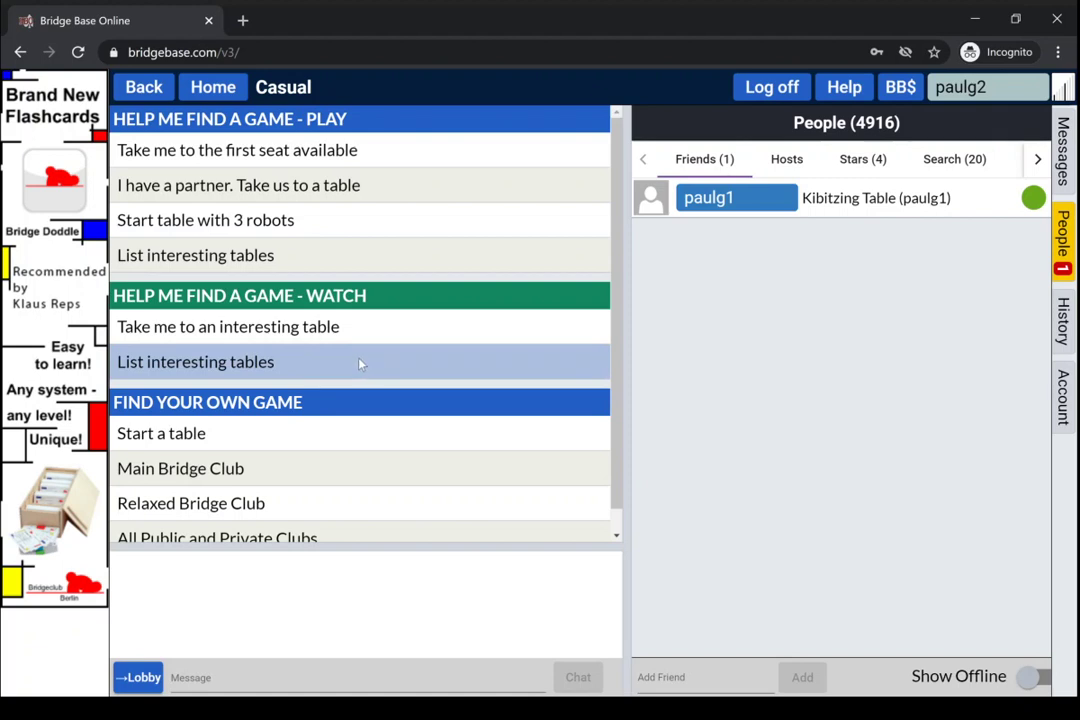
# Step: Browse the Main and Relaxed Bridge Club tables, then request to join the friend's table from their profile
pyautogui.click(280, 475)
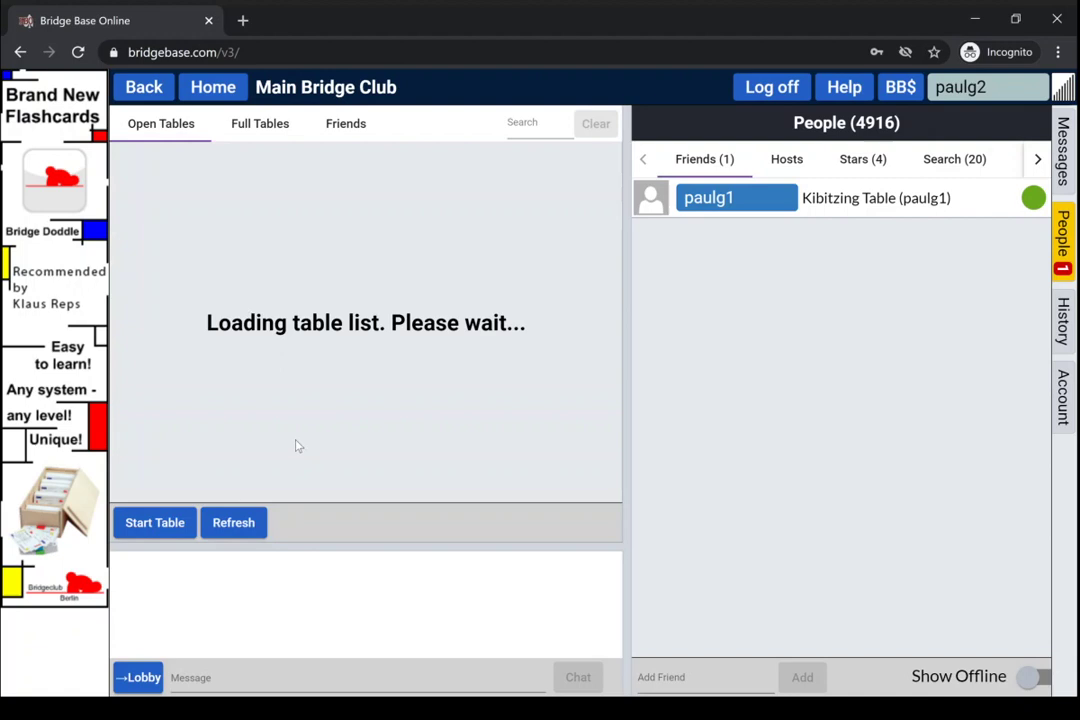
pyautogui.click(140, 89)
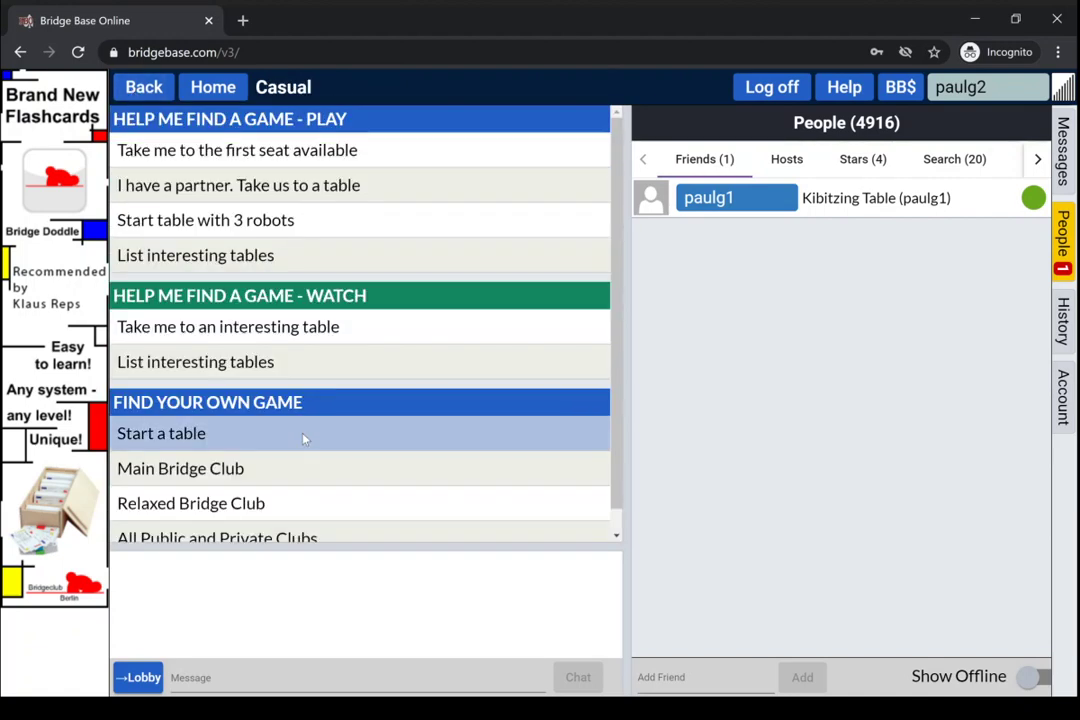
pyautogui.click(290, 510)
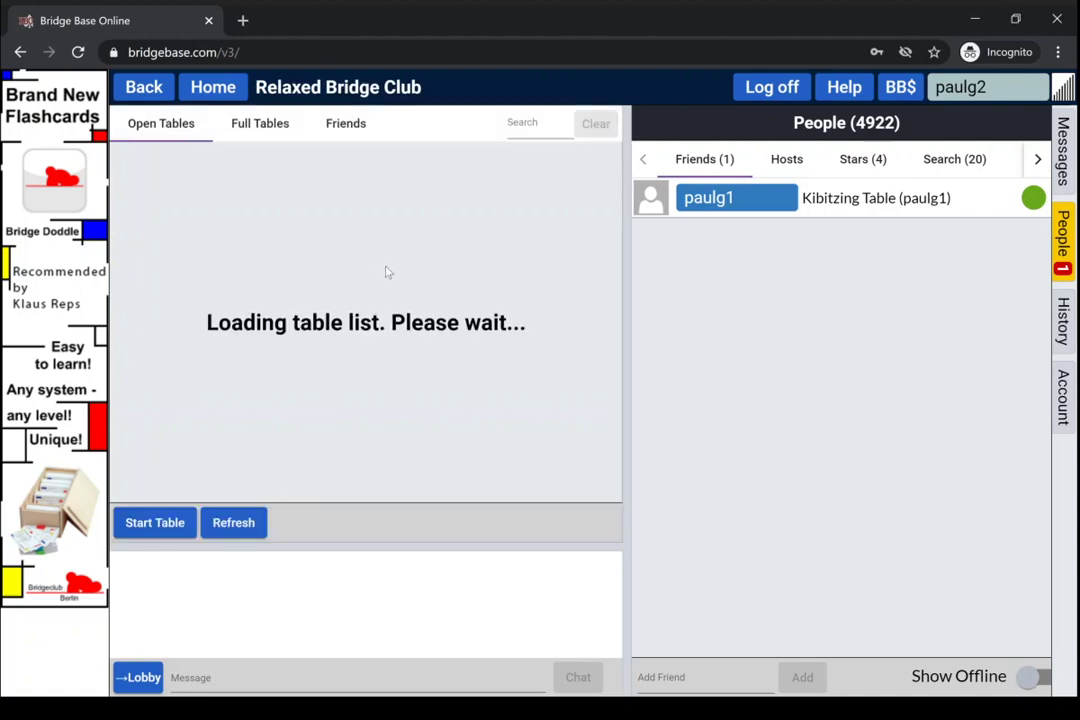
pyautogui.click(345, 123)
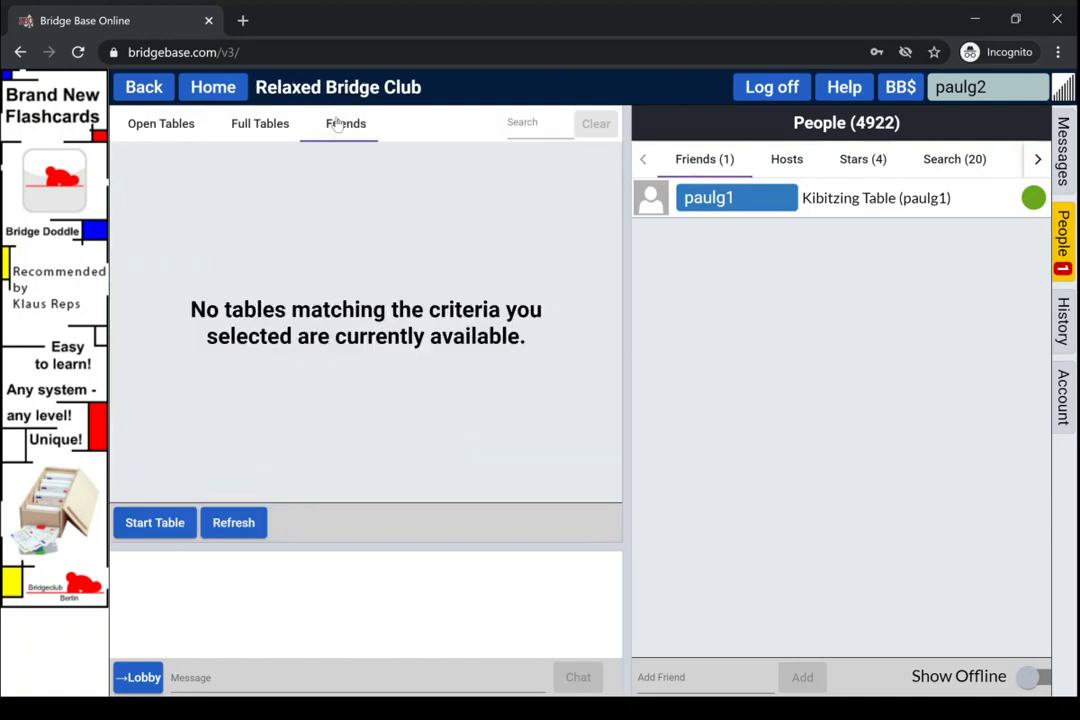
pyautogui.click(139, 88)
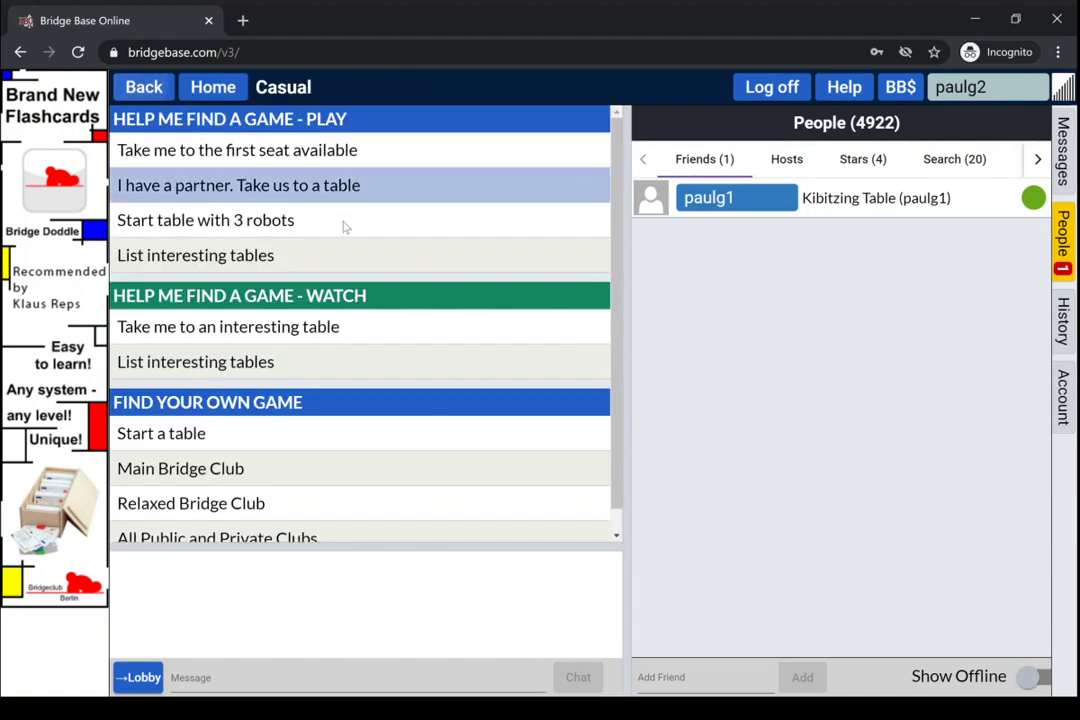
pyautogui.click(708, 200)
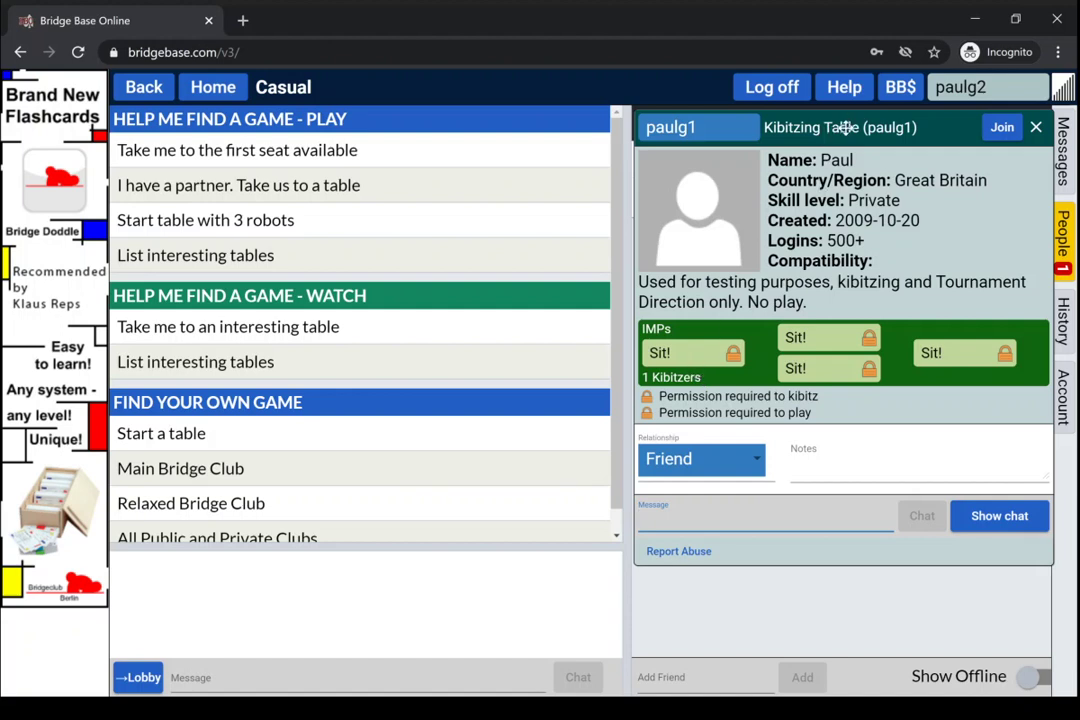
pyautogui.click(1002, 128)
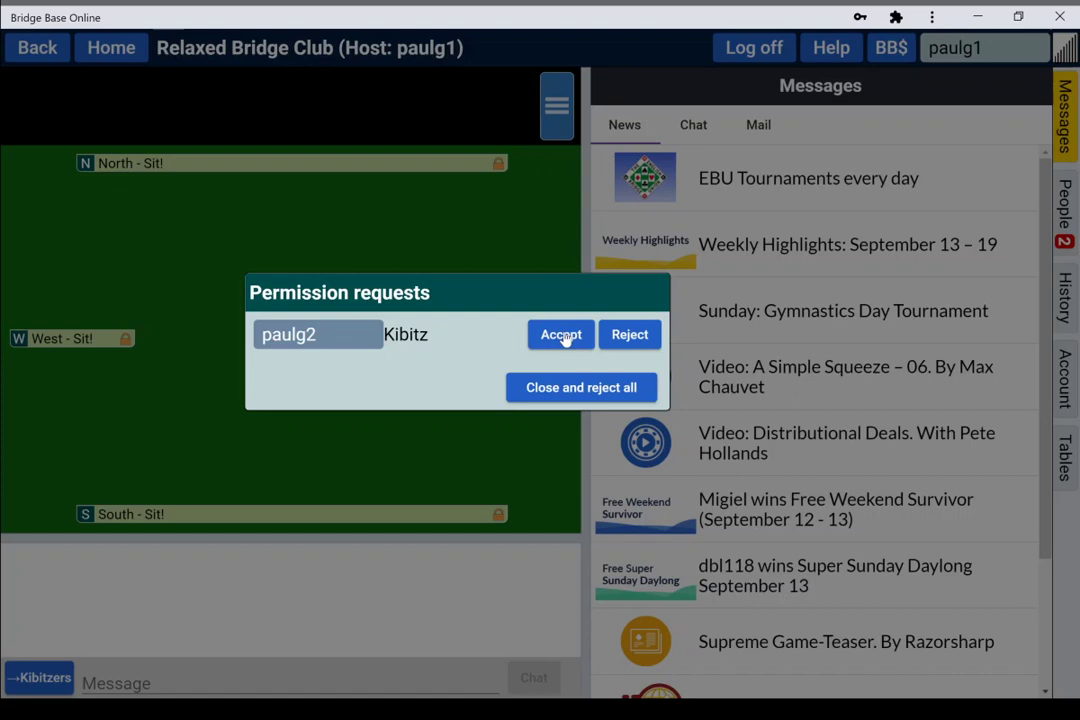
# Step: Accept the friend's Kibitz permission request on the host's table
pyautogui.click(563, 336)
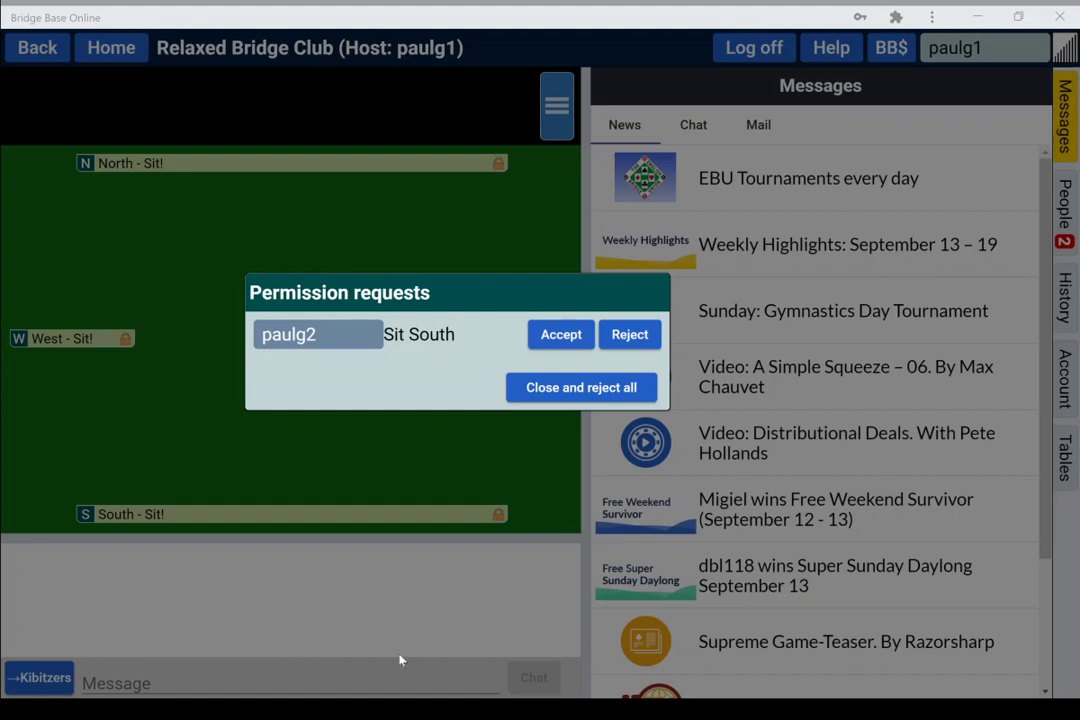
# Step: Allow the friend to sit South and seat the host at North
pyautogui.click(560, 338)
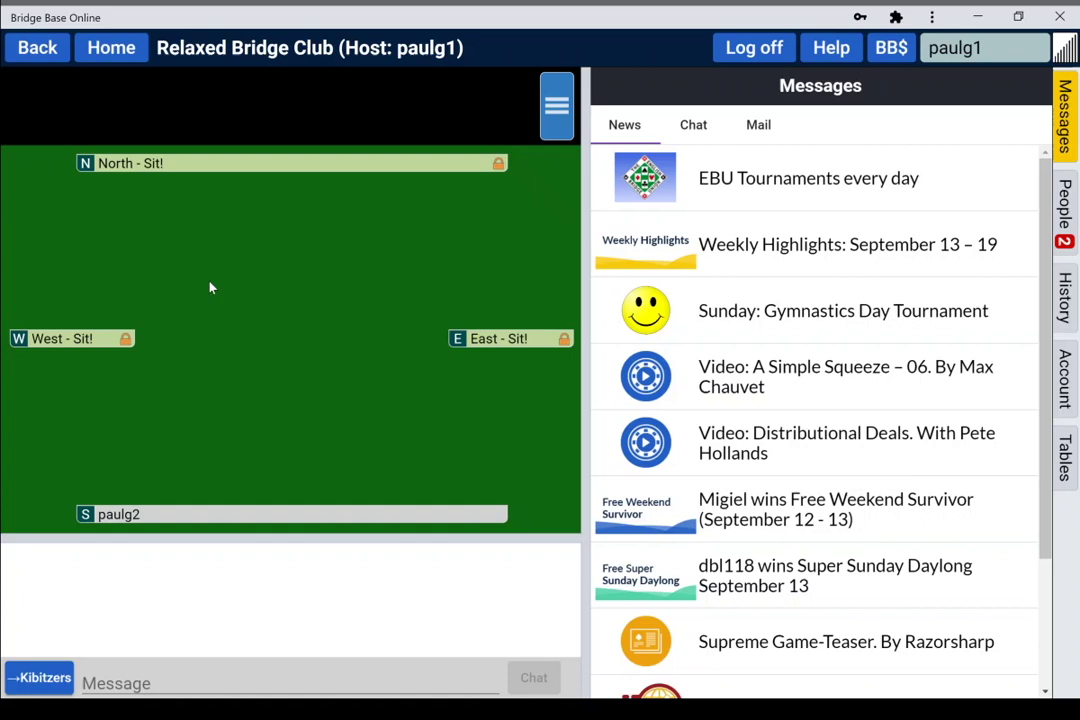
pyautogui.click(300, 165)
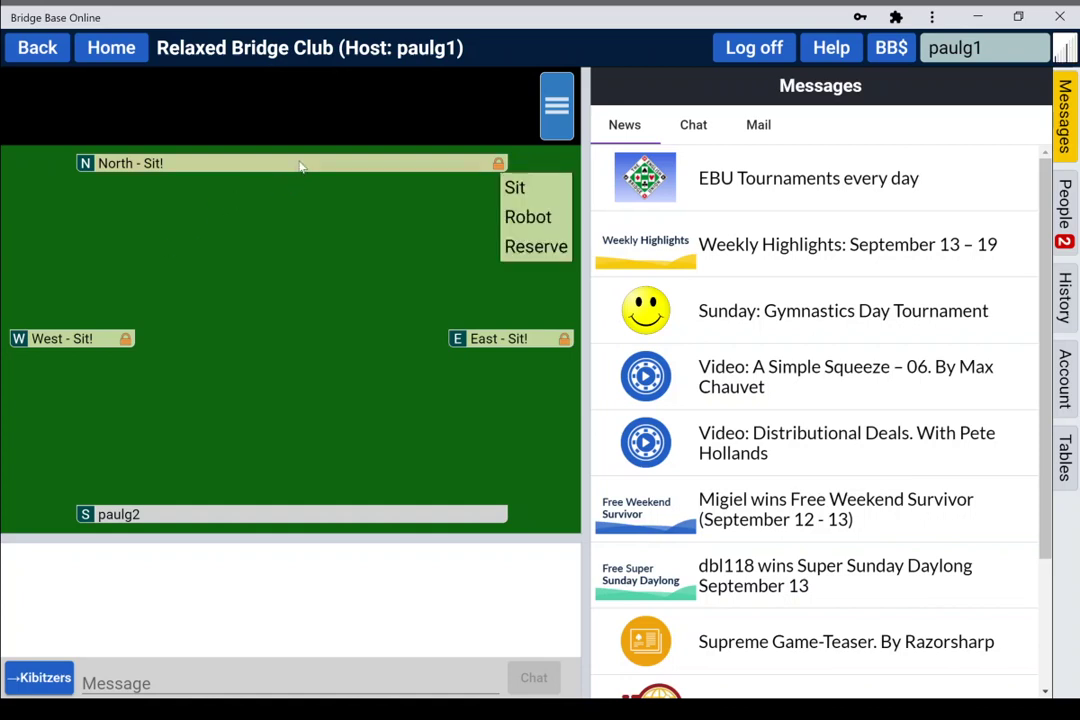
pyautogui.click(517, 190)
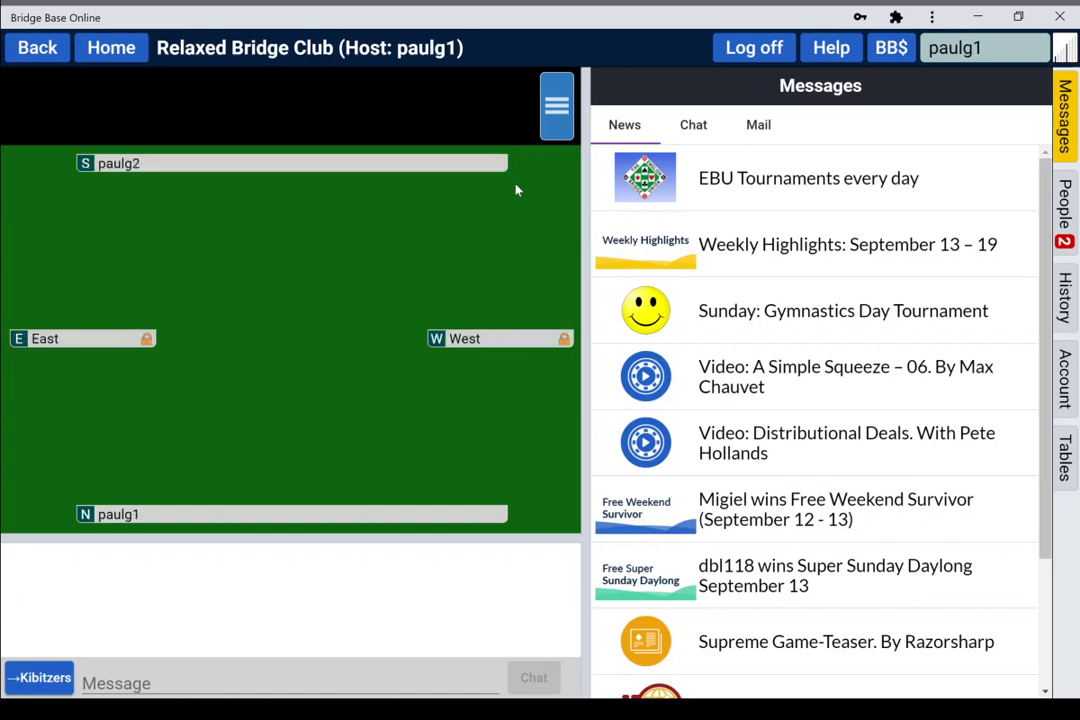
# Step: Reserve the East and West seats for two named players
pyautogui.click(77, 343)
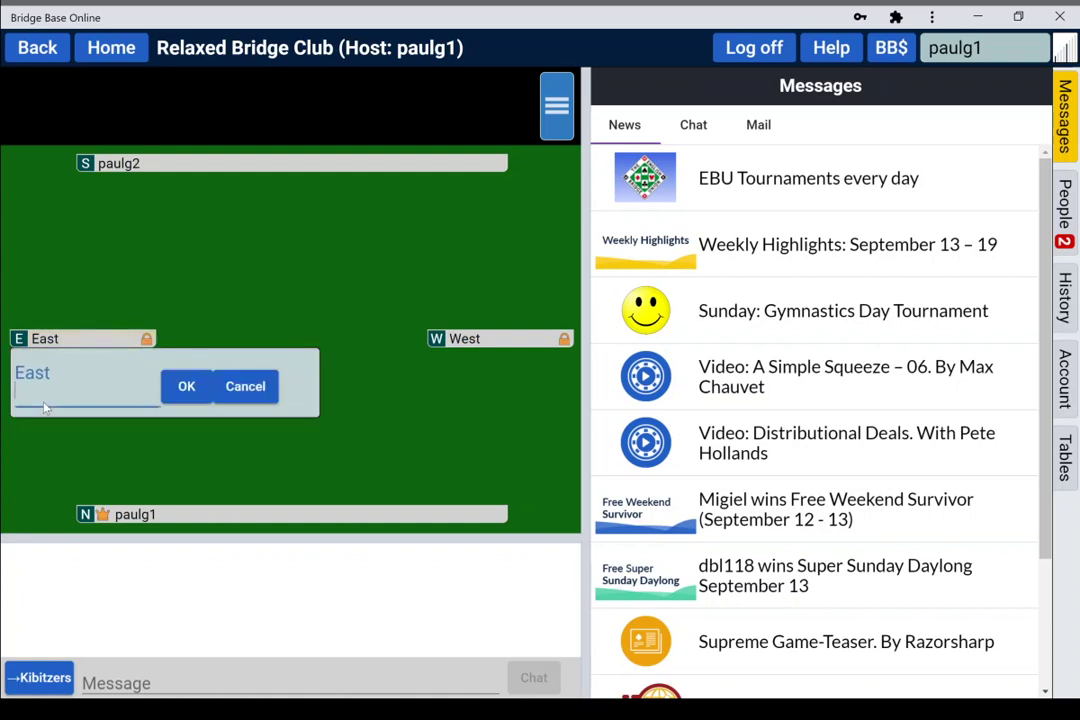
pyautogui.write('dunslass')
pyautogui.click(186, 393)
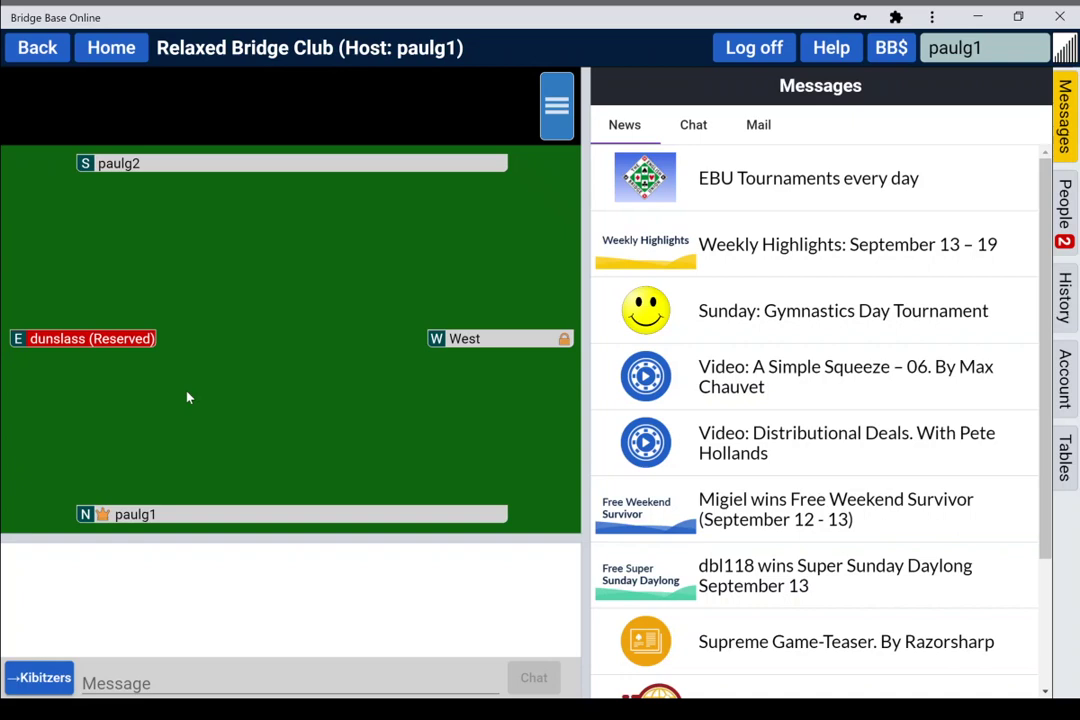
pyautogui.click(510, 341)
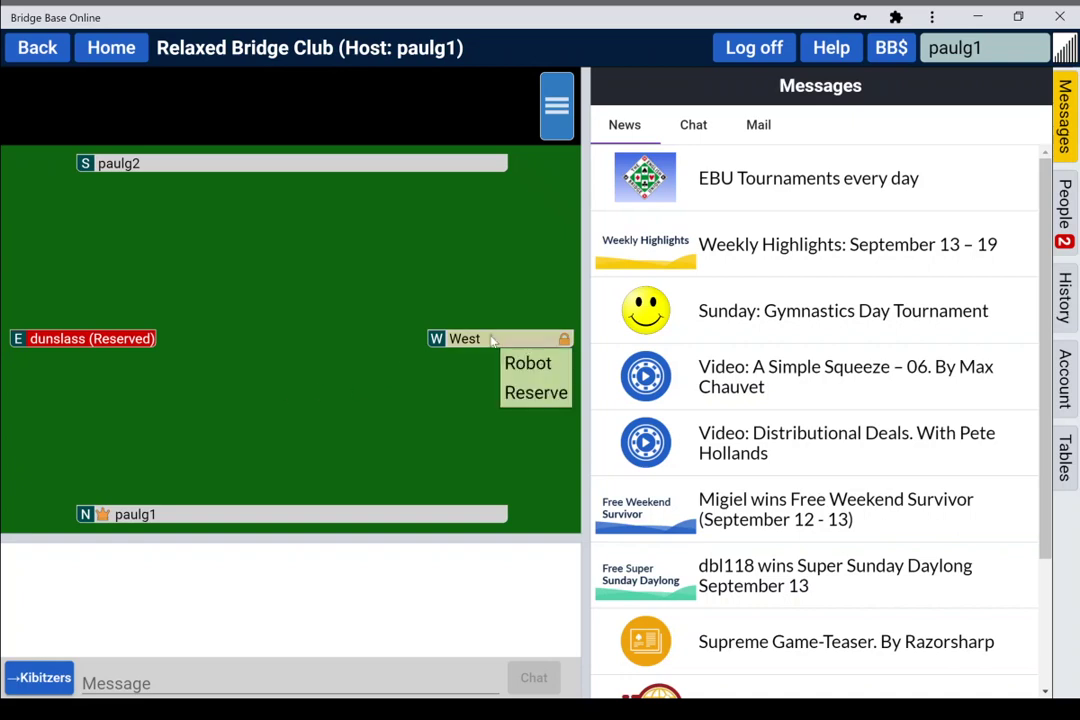
pyautogui.click(538, 393)
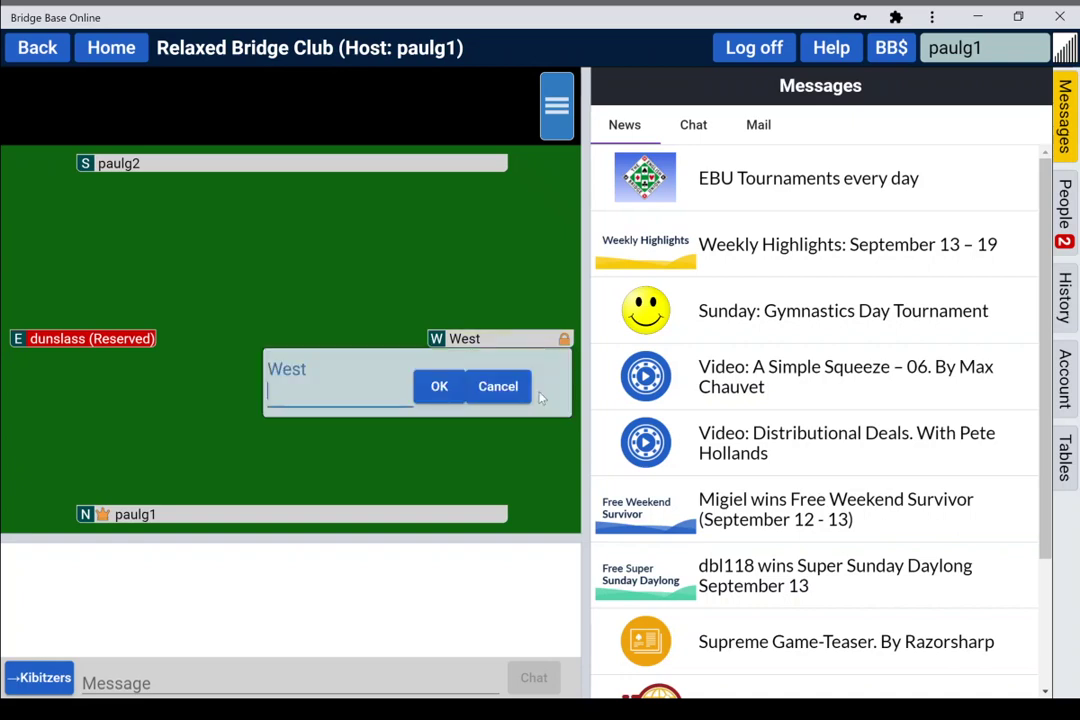
pyautogui.write('paulg')
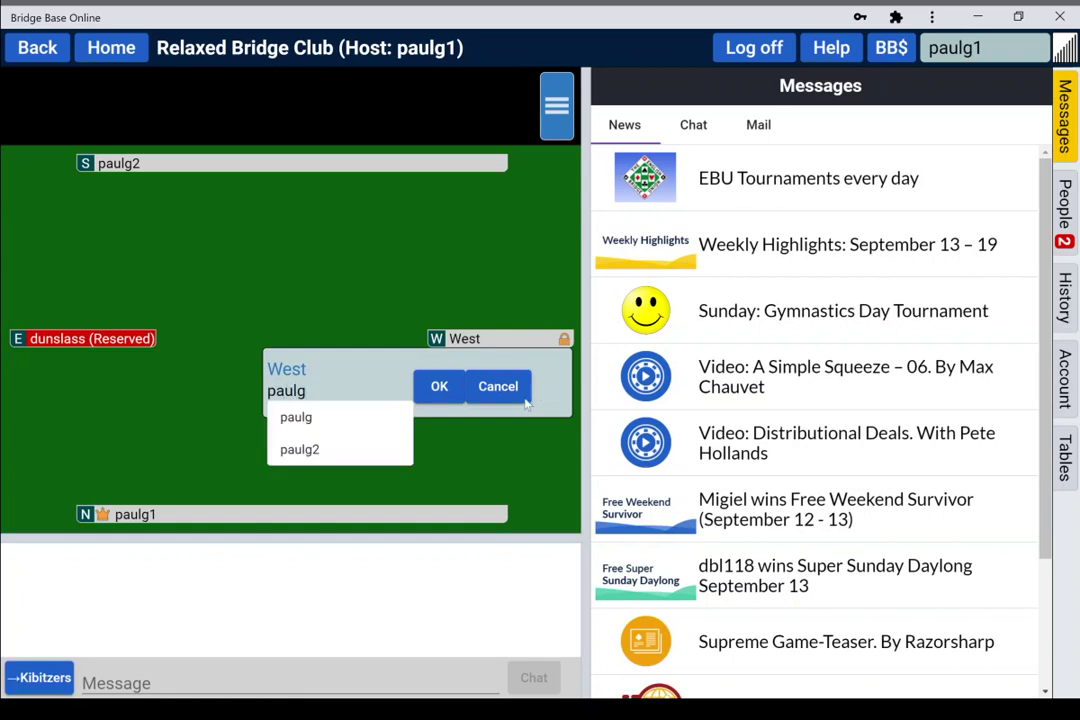
pyautogui.click(431, 385)
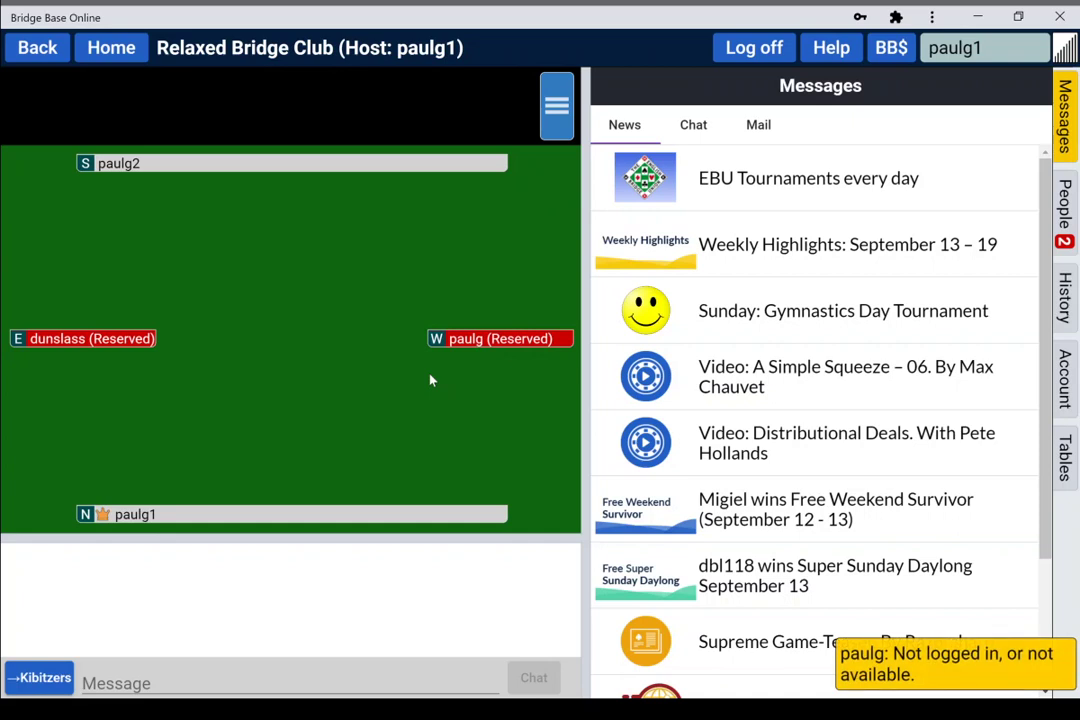
# Step: Send 'Hello everyone' to the whole table, then move to the South player's window
pyautogui.click(43, 680)
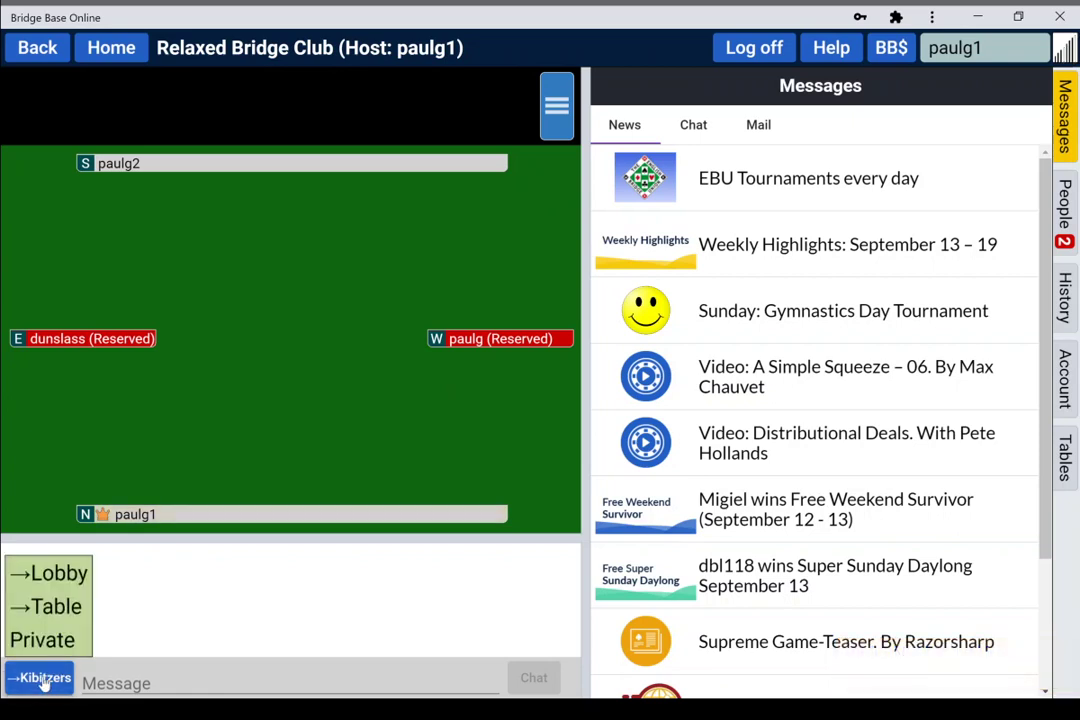
pyautogui.click(66, 612)
pyautogui.write('Hello ')
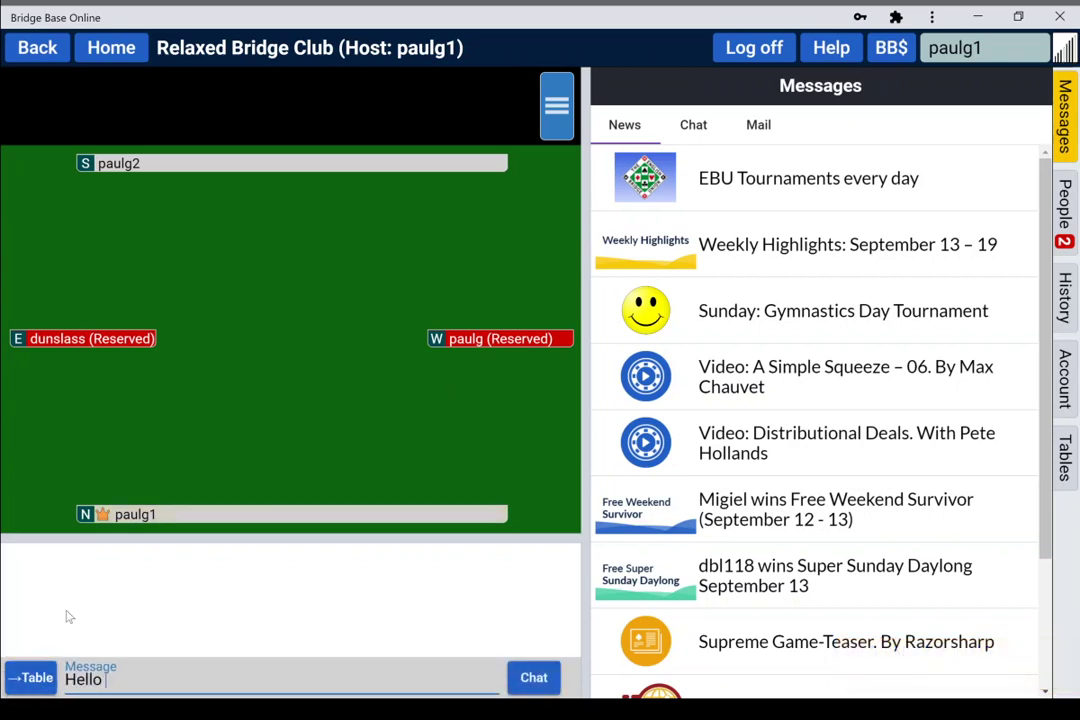
pyautogui.write('everyone')
pyautogui.press('Return')
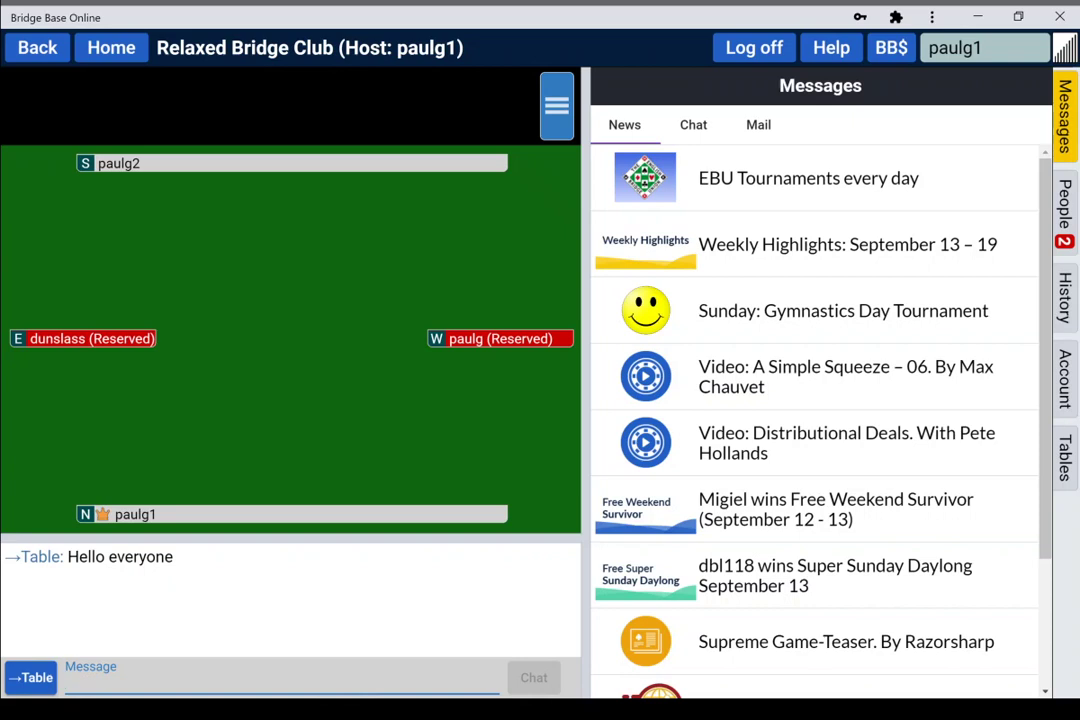
pyautogui.hotkey('alt', 'Tab')
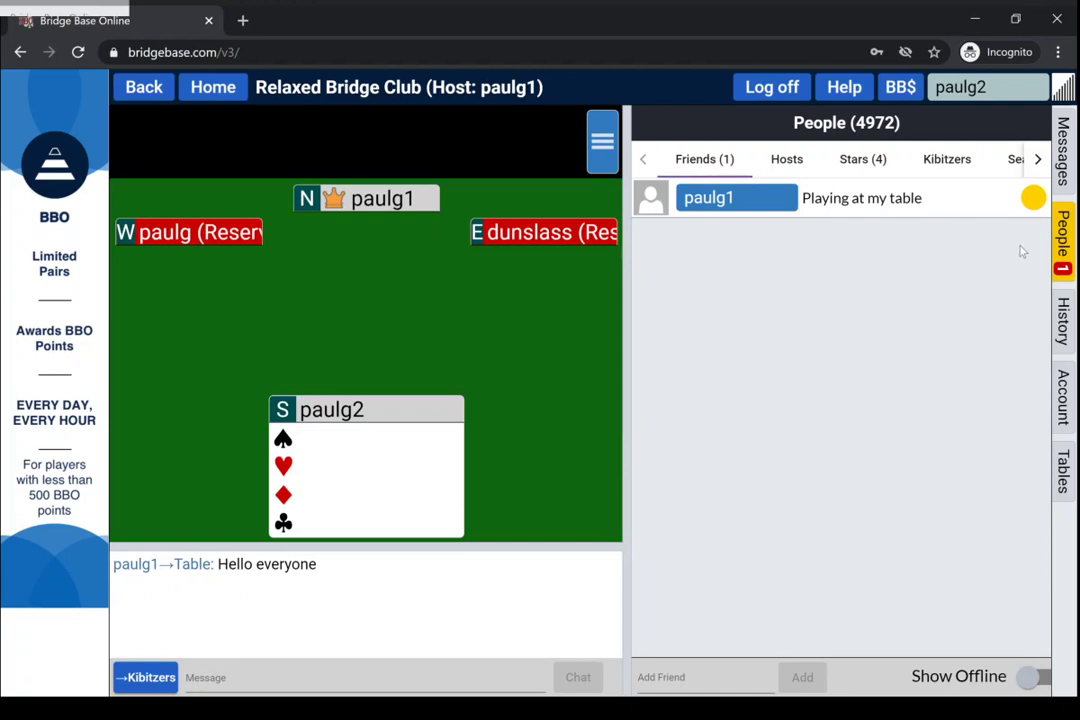
# Step: Collapse the People panel so only the table and chat show
pyautogui.click(1064, 238)
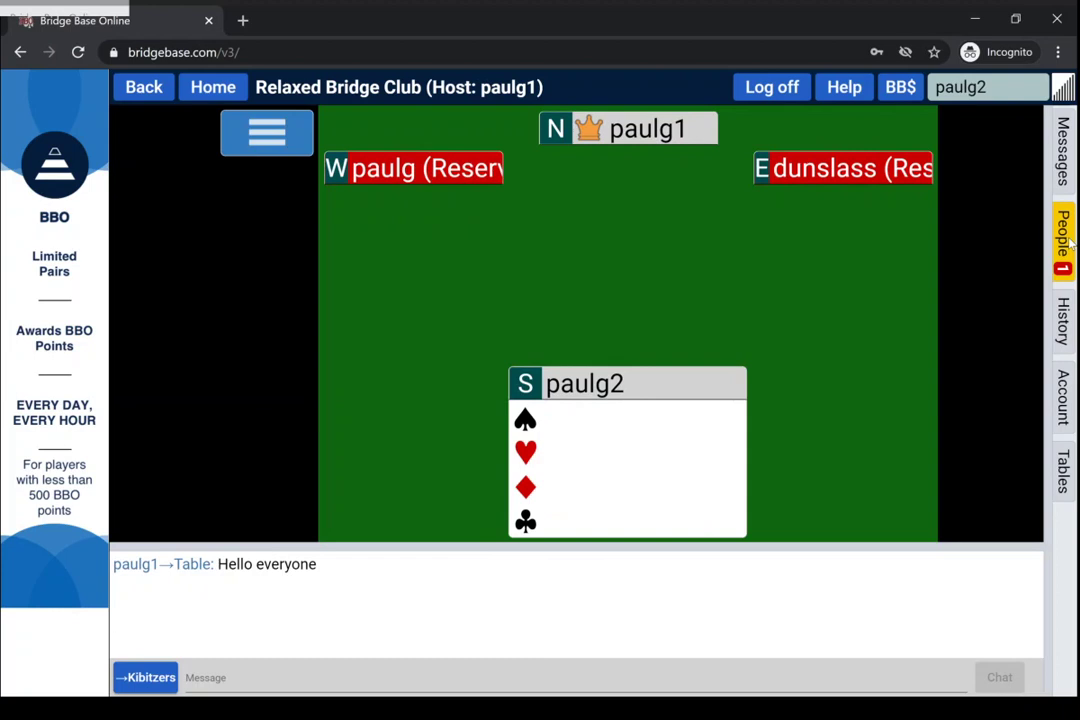